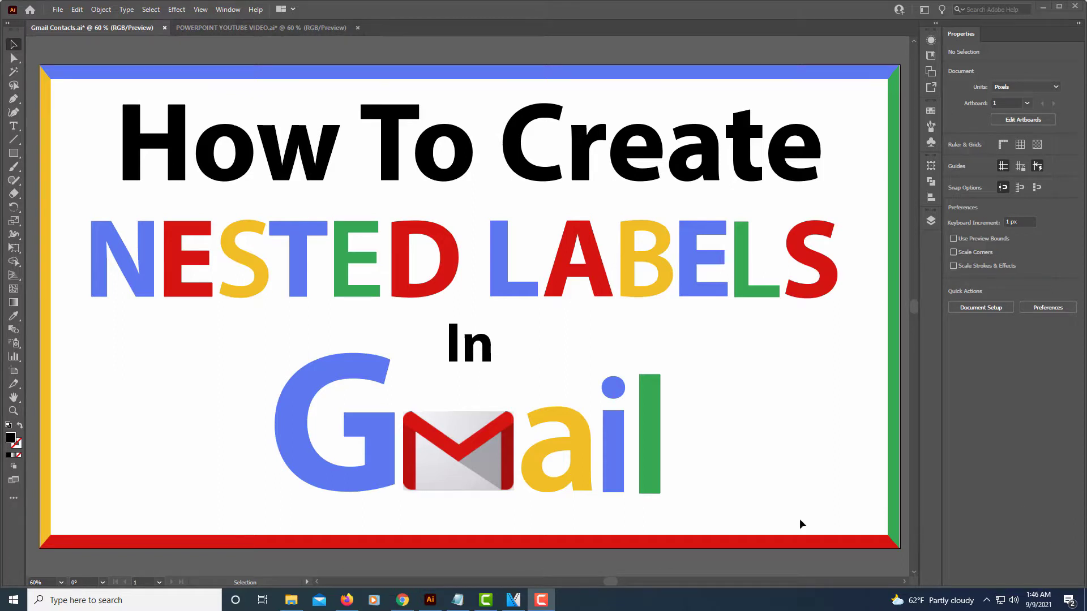
Switch from the Illustrator title artwork to the Gmail inbox in Firefox.
click(349, 601)
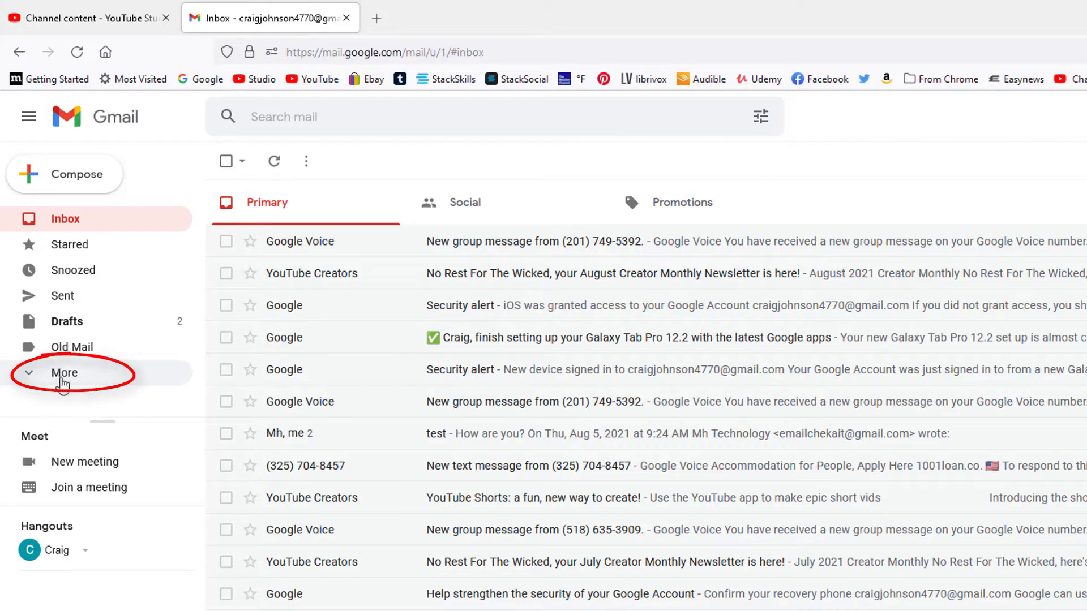
Create a new top-level label named 'School Emails' from the sidebar's label list.
click(41, 375)
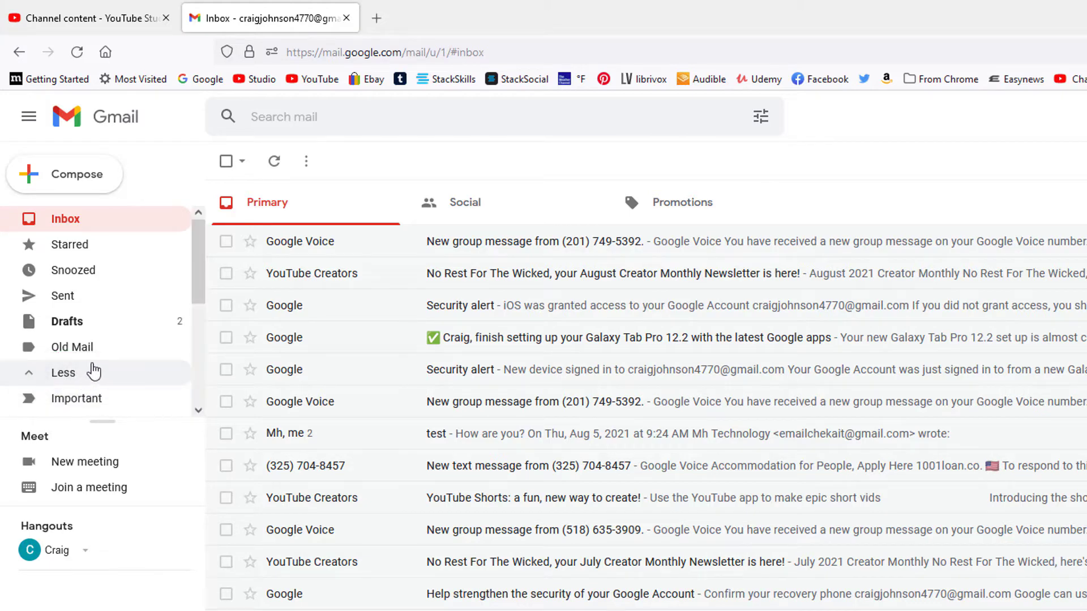
scroll(91, 371, down, 3)
scroll(95, 369, down, 2)
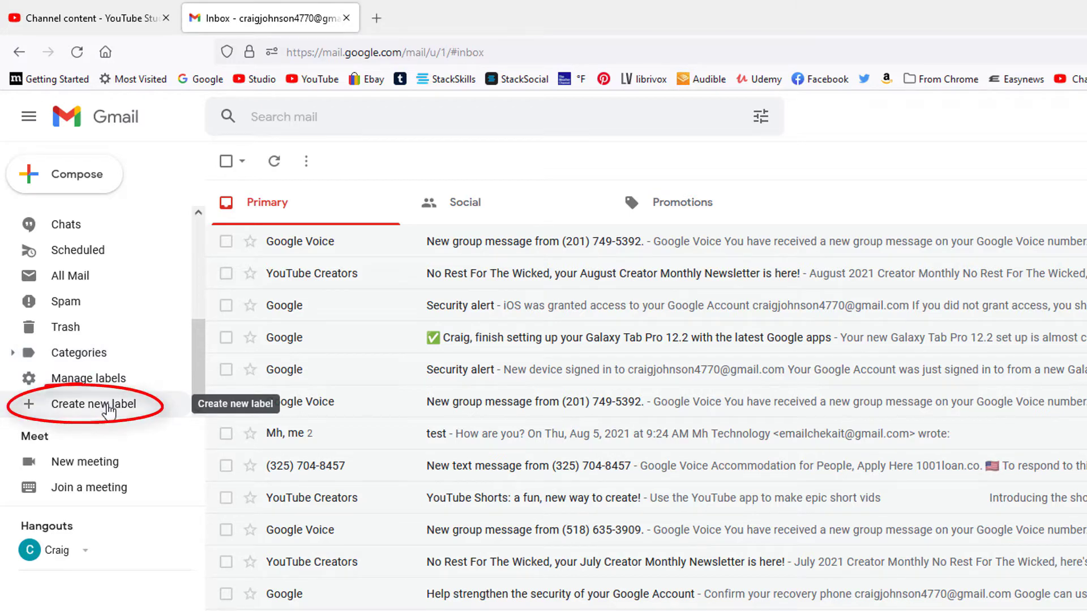
click(107, 408)
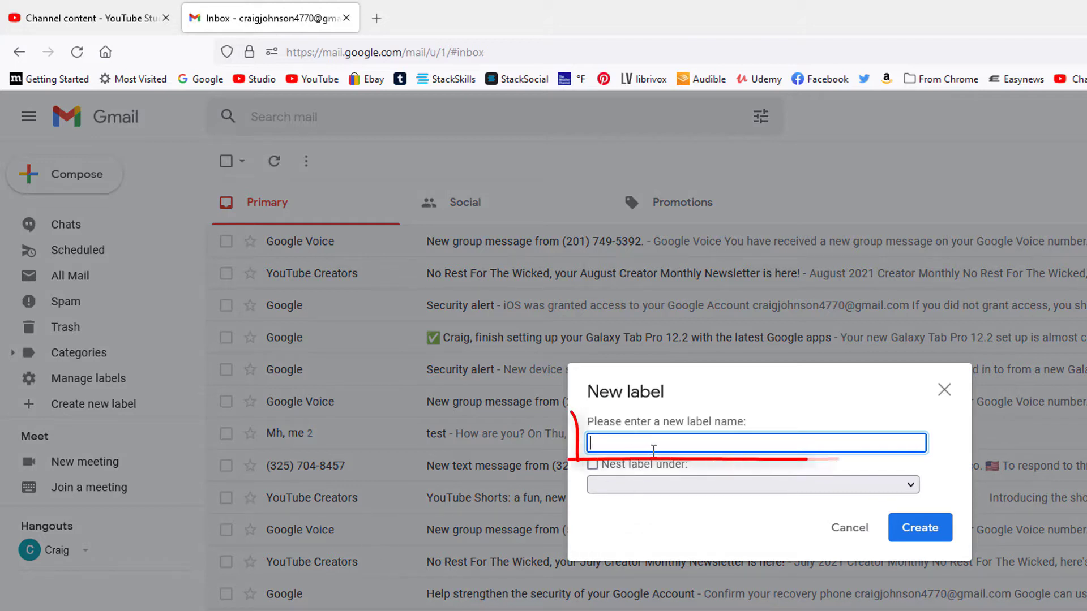
text(School Emails)
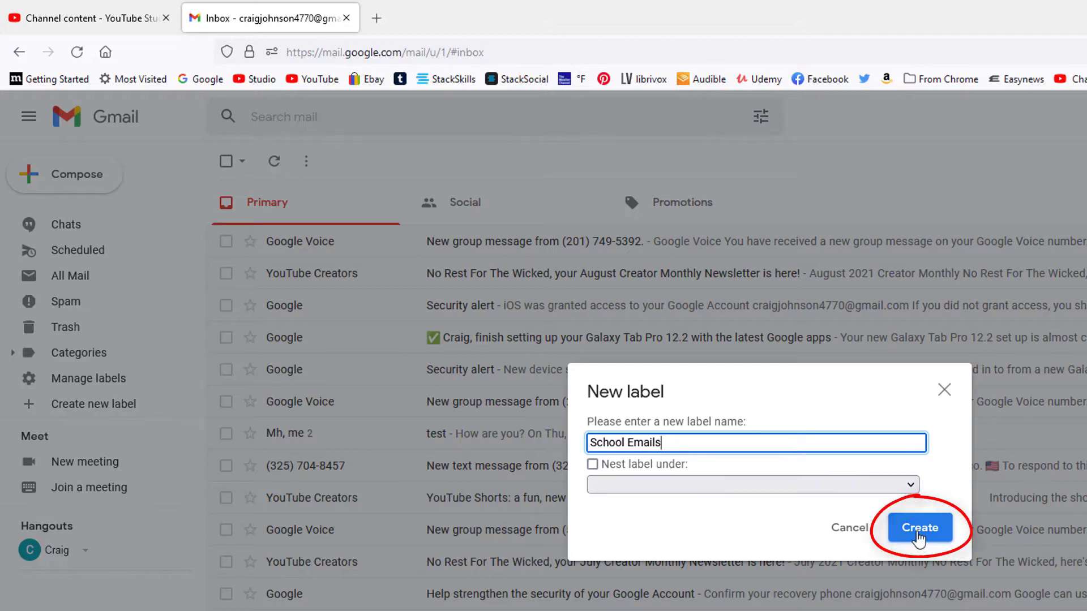
click(918, 529)
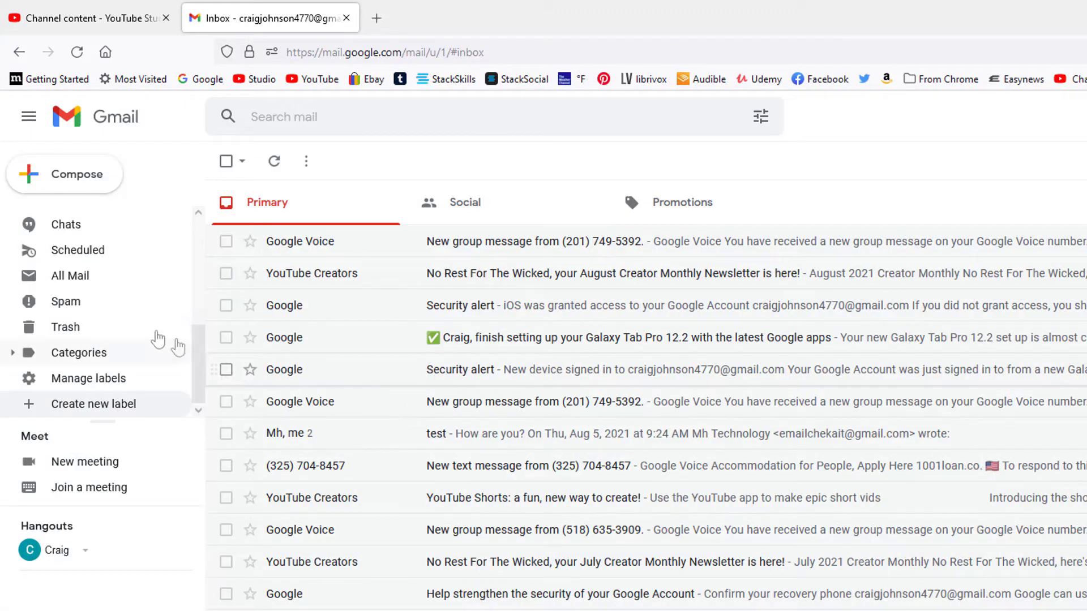
Scroll the sidebar to find the new label and begin another new label.
scroll(114, 330, up, 2)
scroll(113, 332, up, 3)
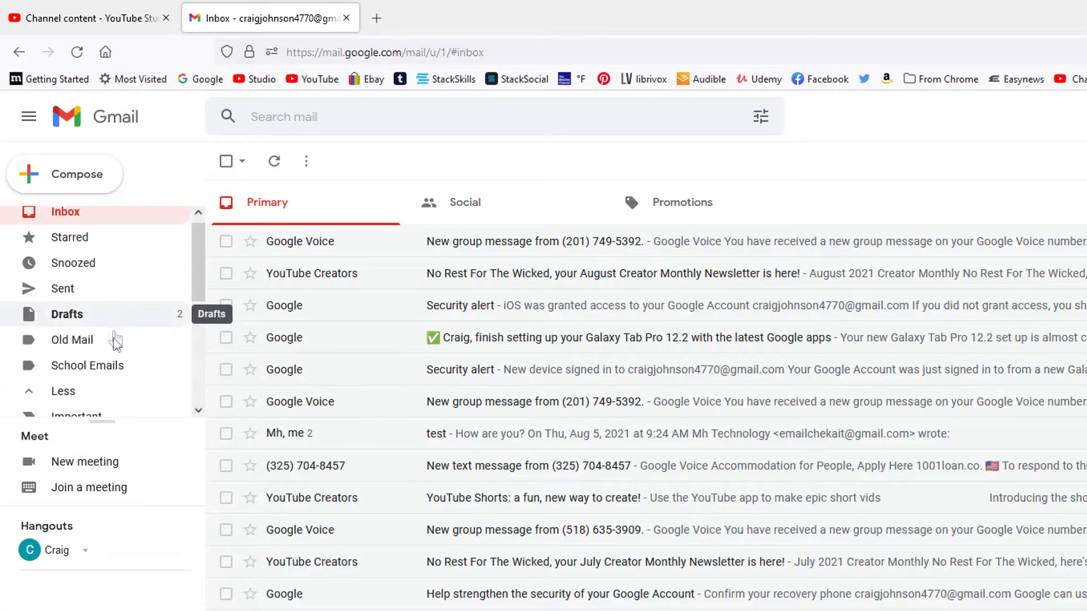
scroll(97, 363, down, 1)
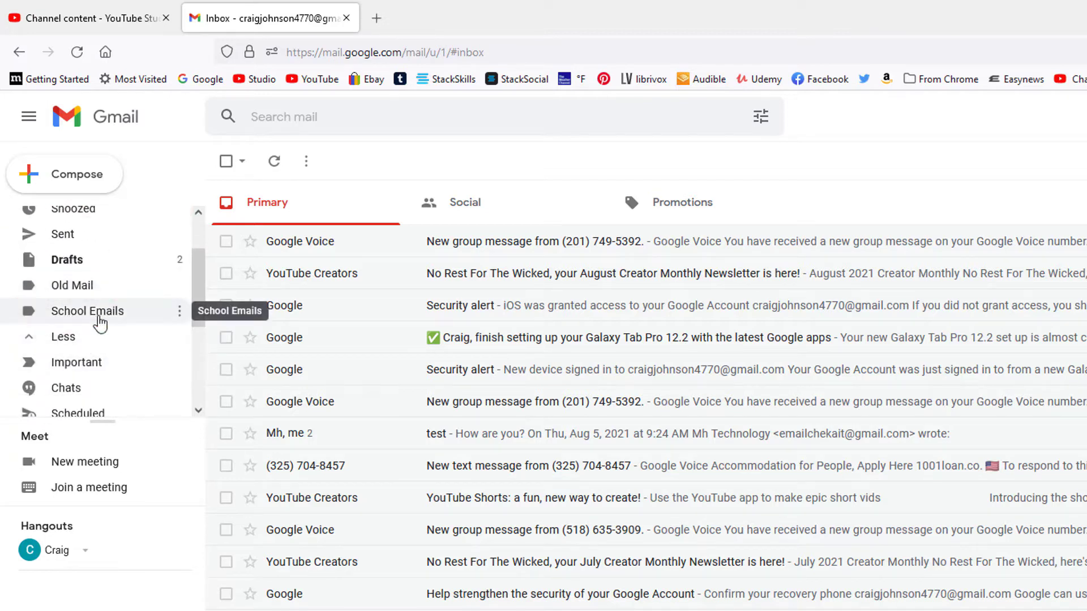
scroll(101, 323, down, 3)
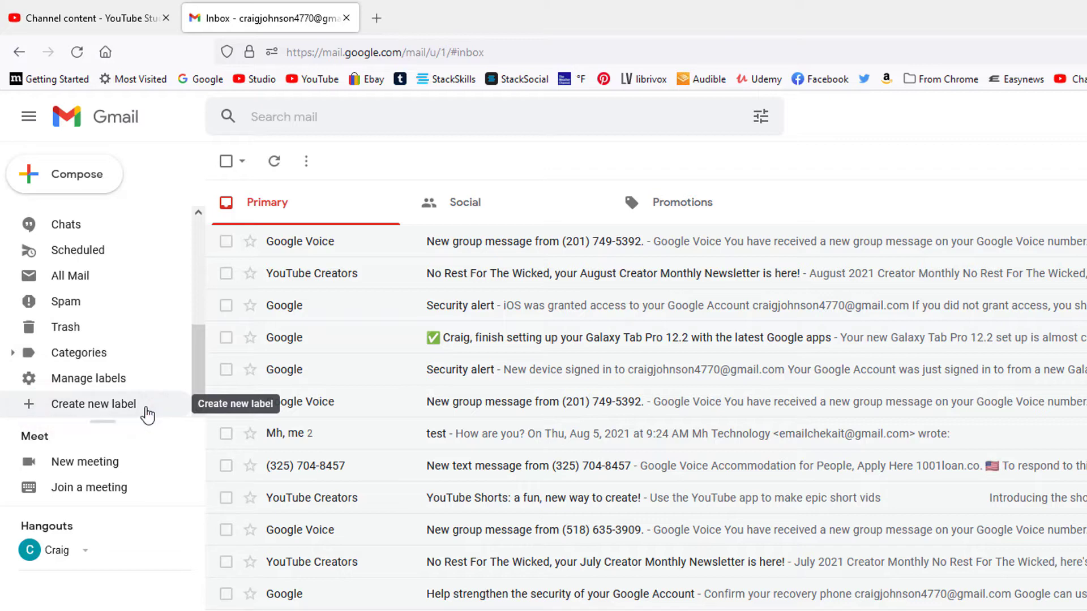
click(148, 415)
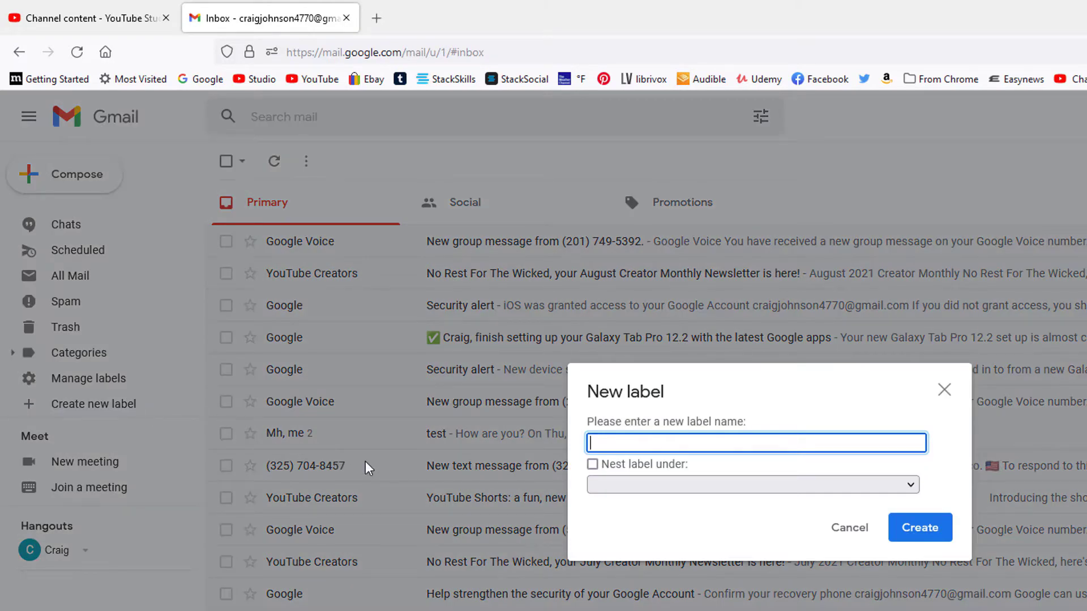
Create the 'English 121' label with School Emails chosen as its parent.
text(W)
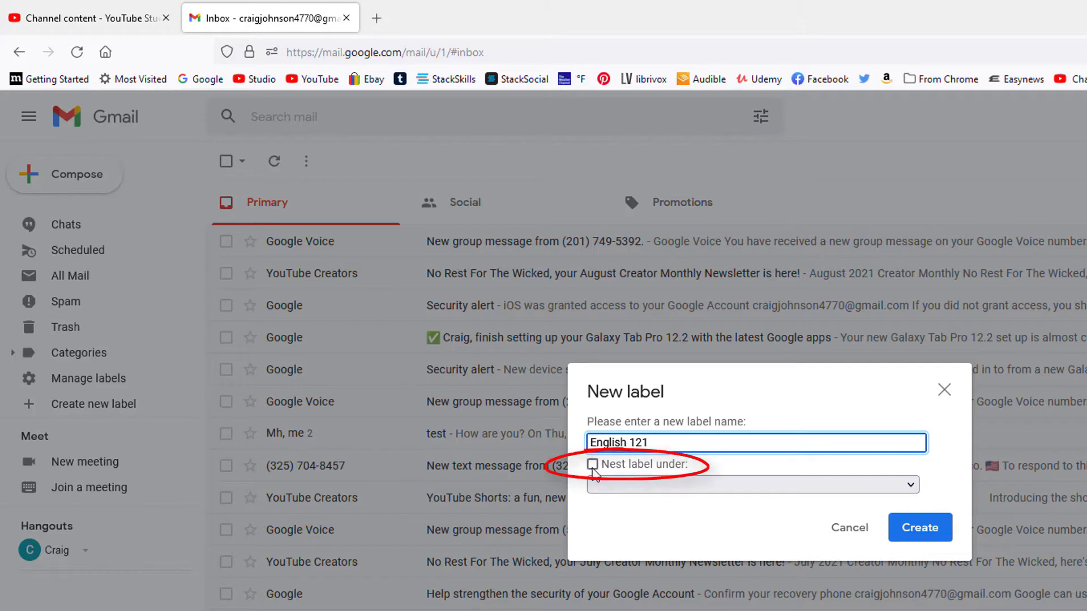
click(592, 467)
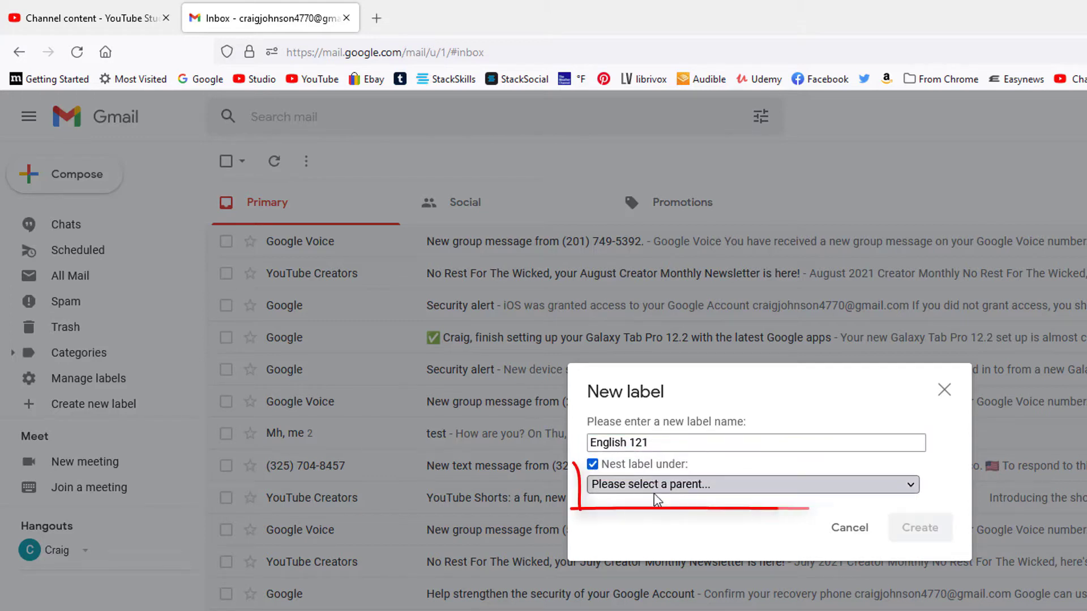
click(901, 493)
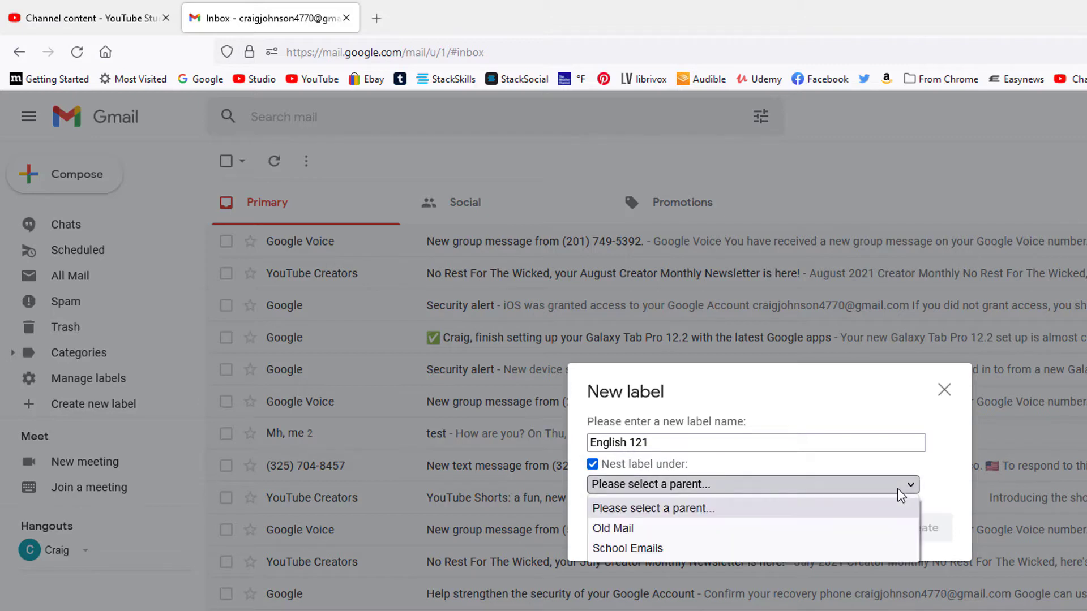
click(669, 550)
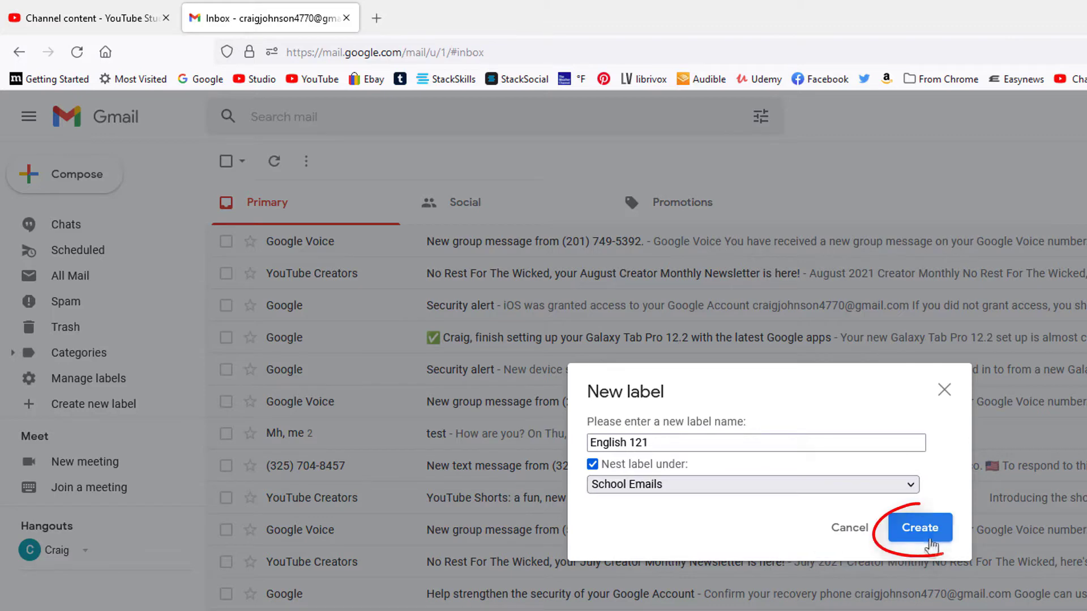
click(929, 541)
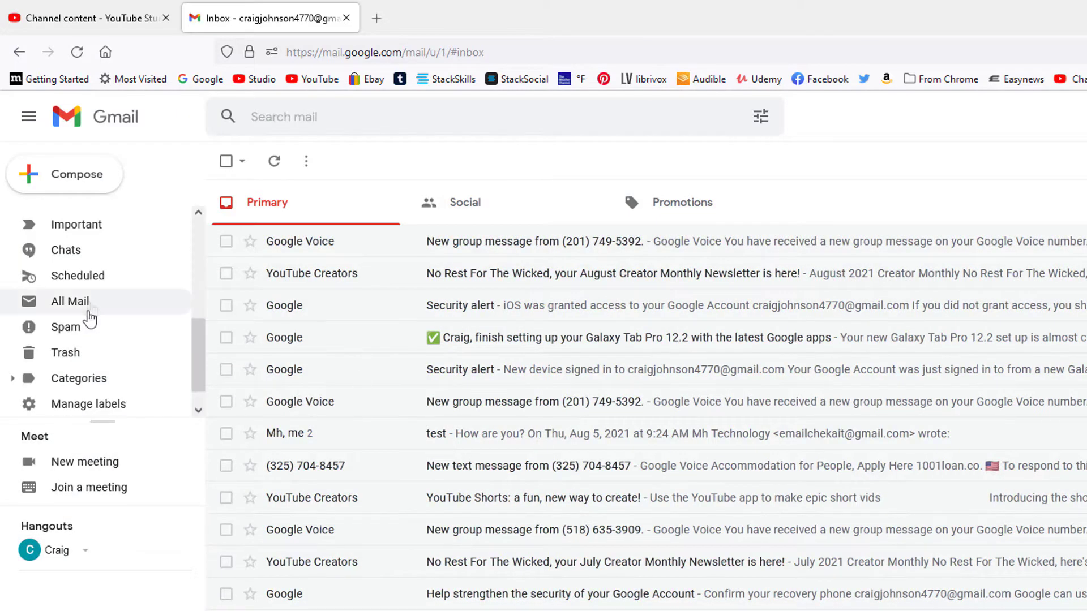
scroll(87, 313, up, 2)
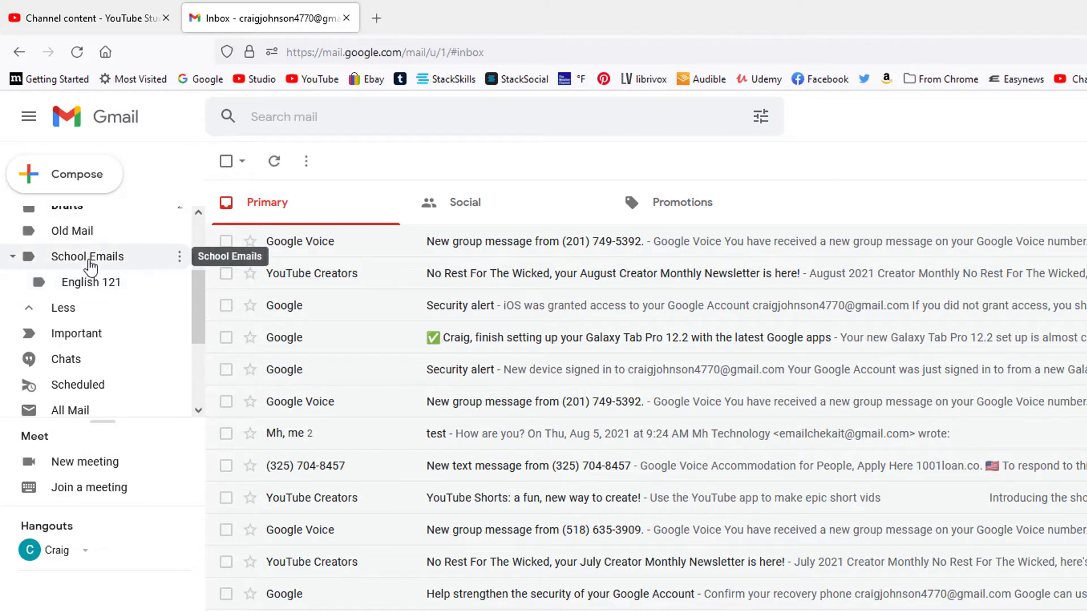
Create the 'Math 120' label with School Emails chosen as its parent.
scroll(92, 289, down, 3)
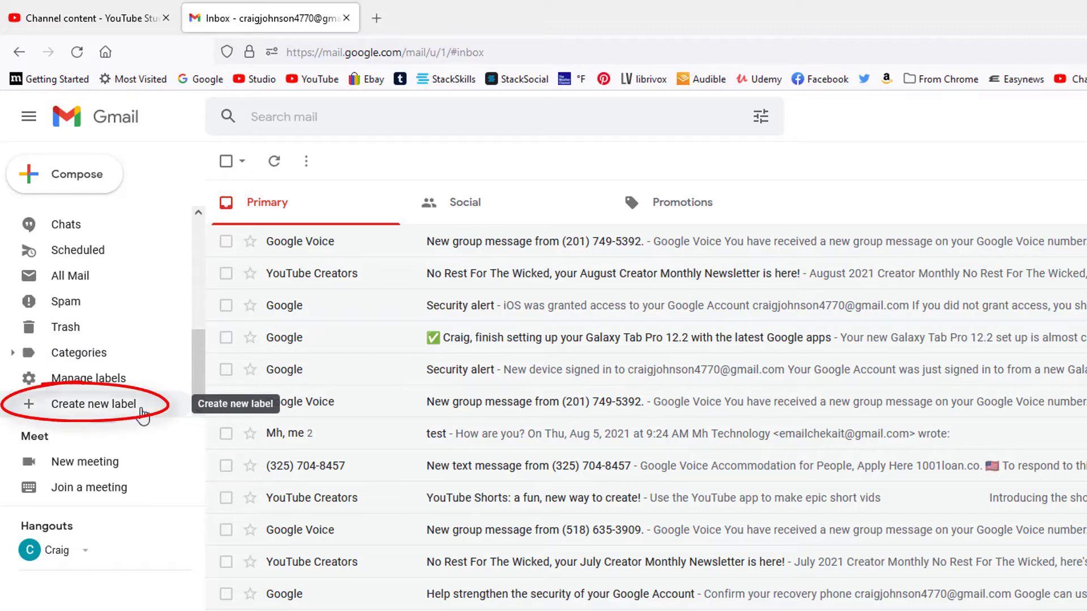
click(142, 409)
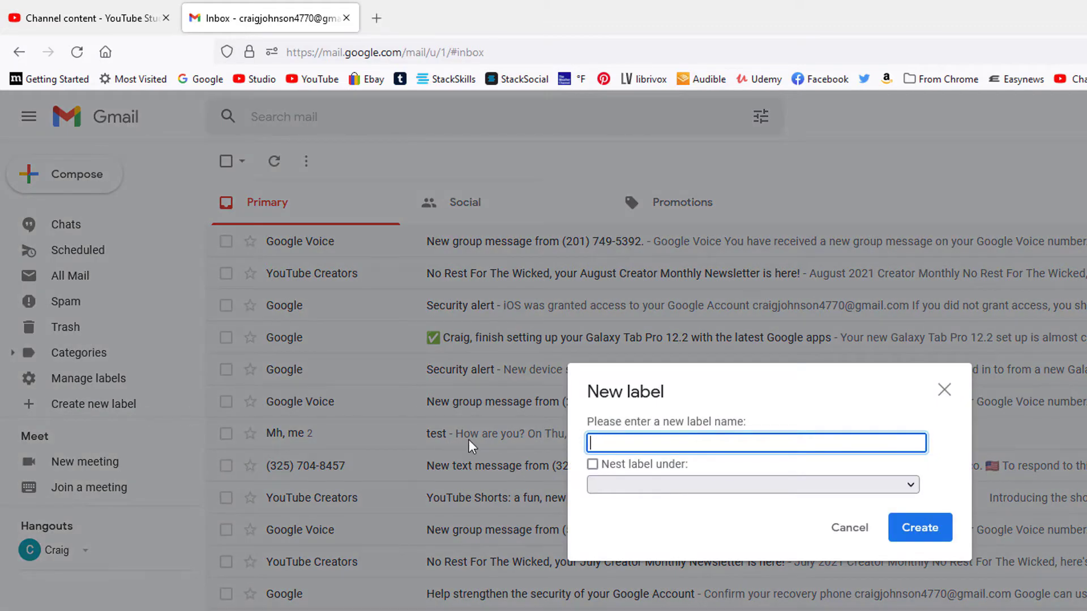
text(Math)
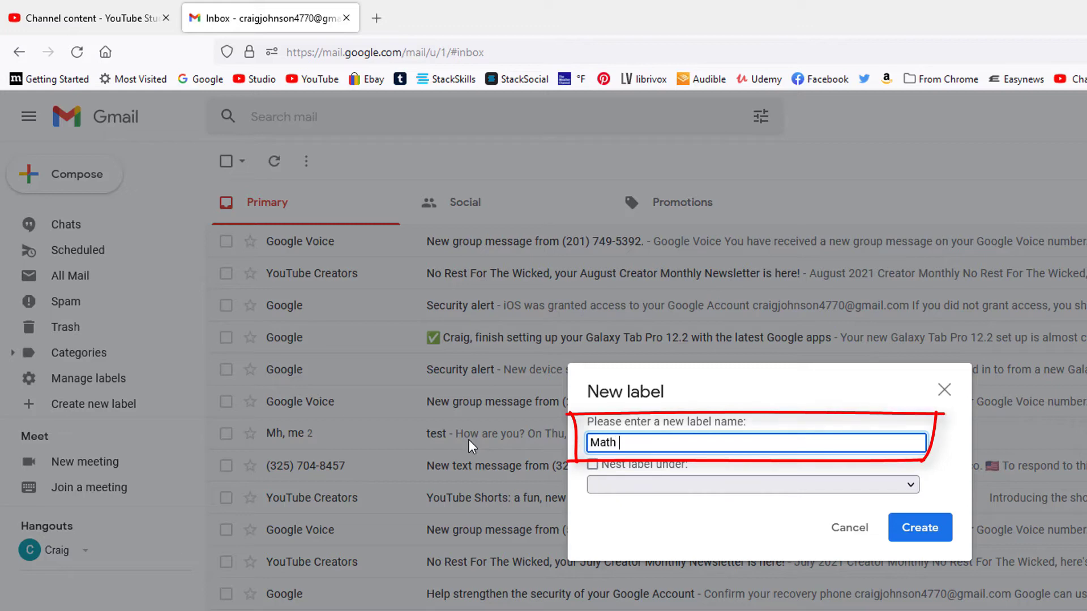
text( 120)
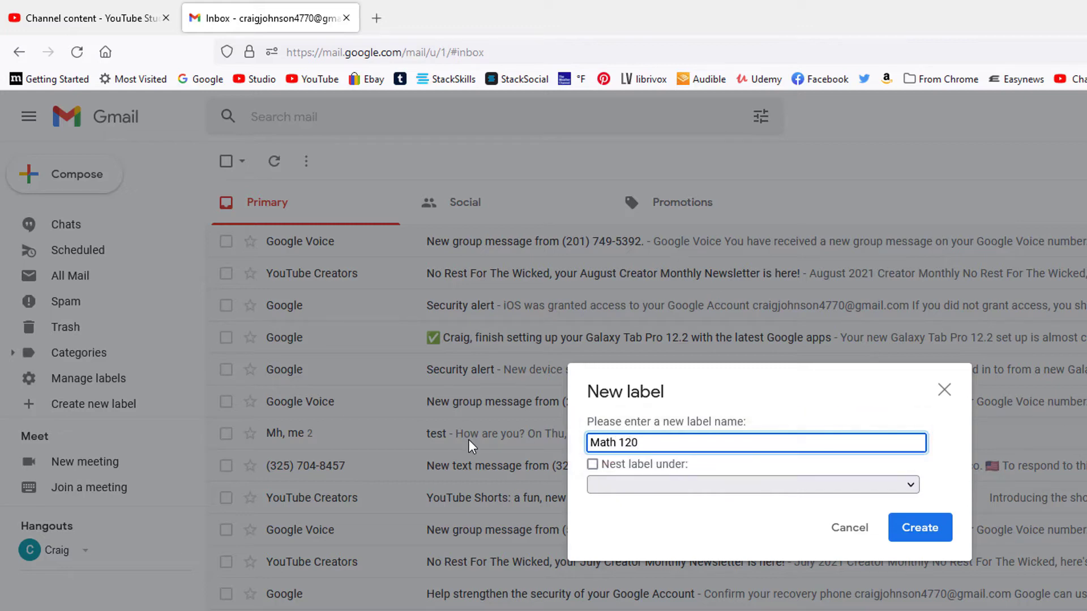
click(592, 465)
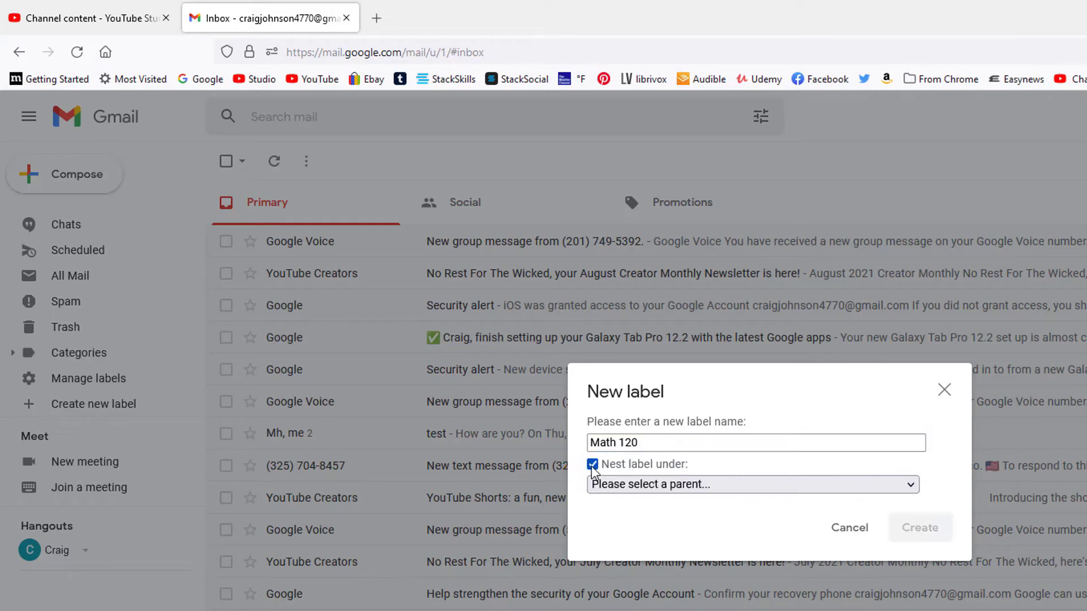
click(865, 484)
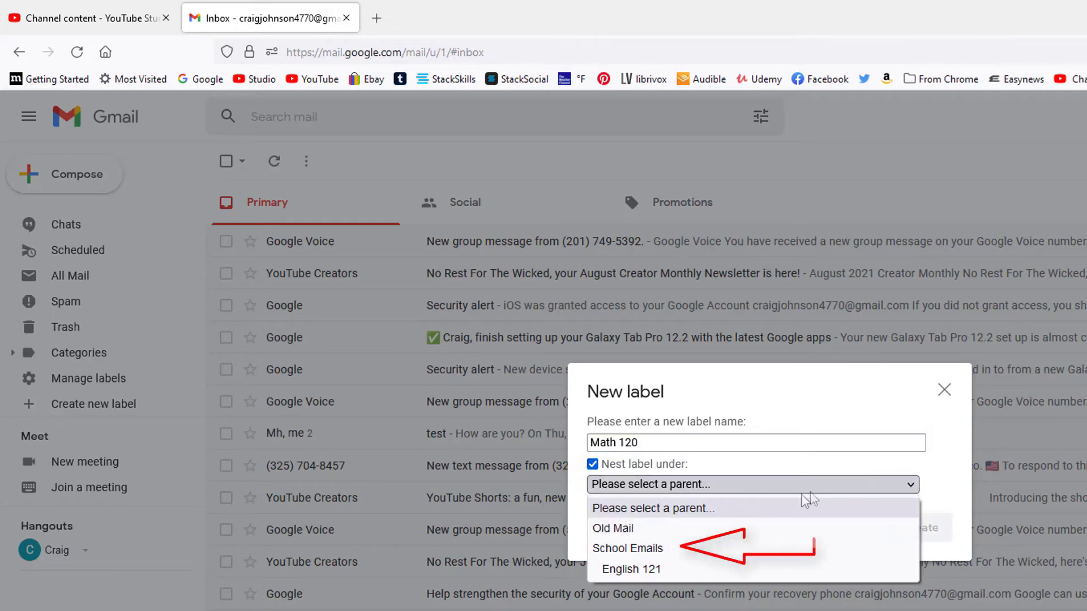
click(658, 549)
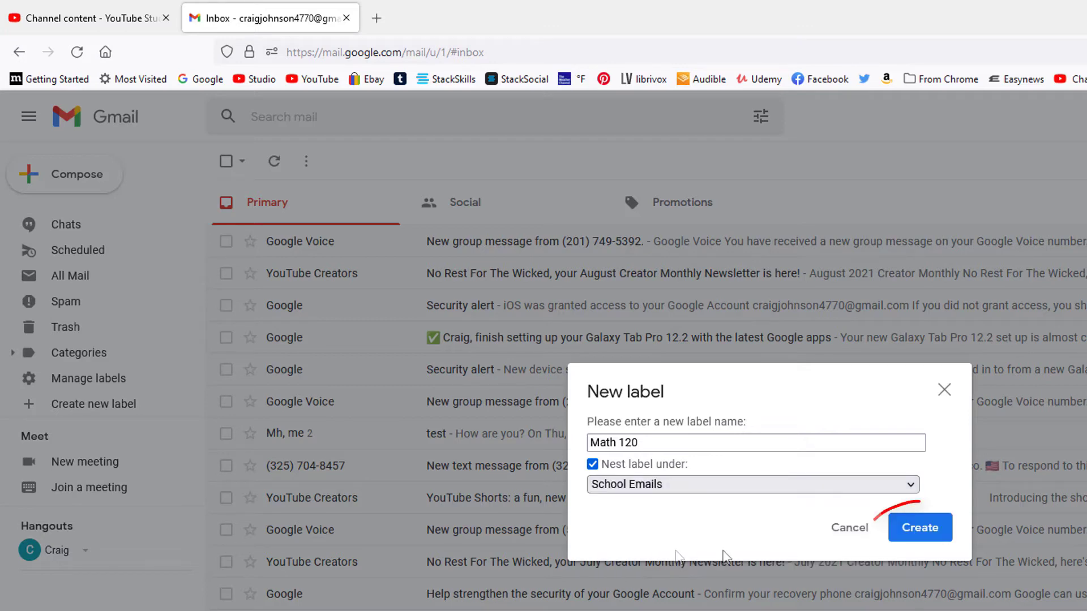
click(914, 537)
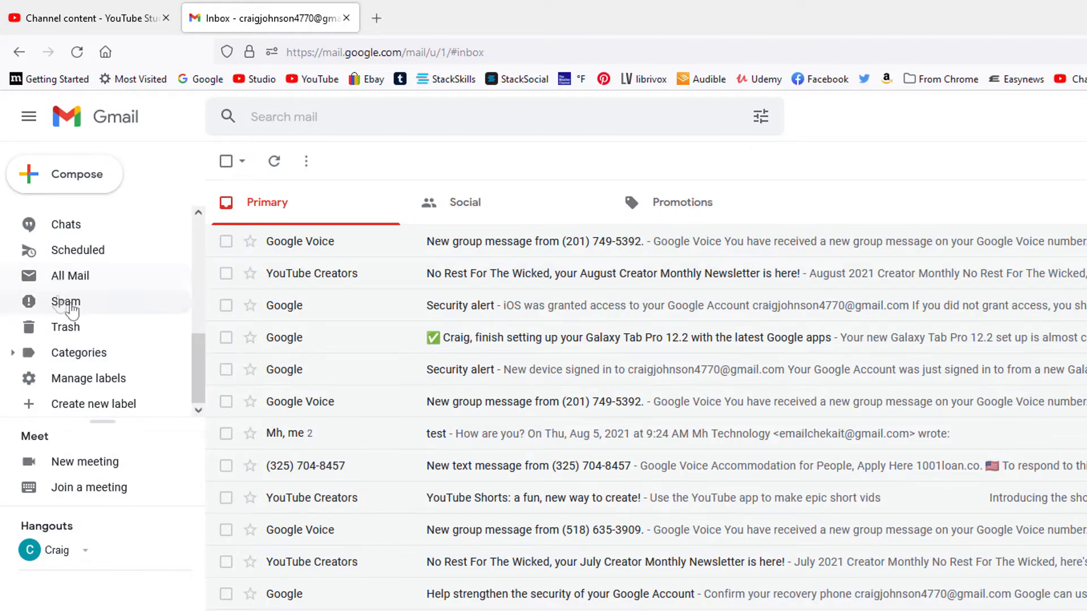
scroll(108, 323, up, 3)
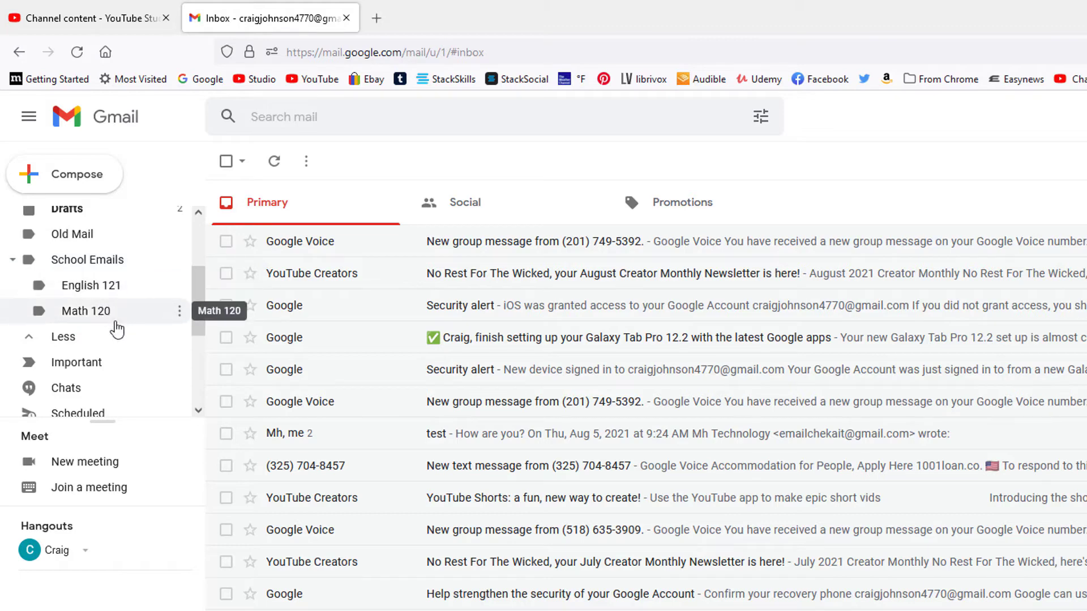
scroll(116, 328, down, 3)
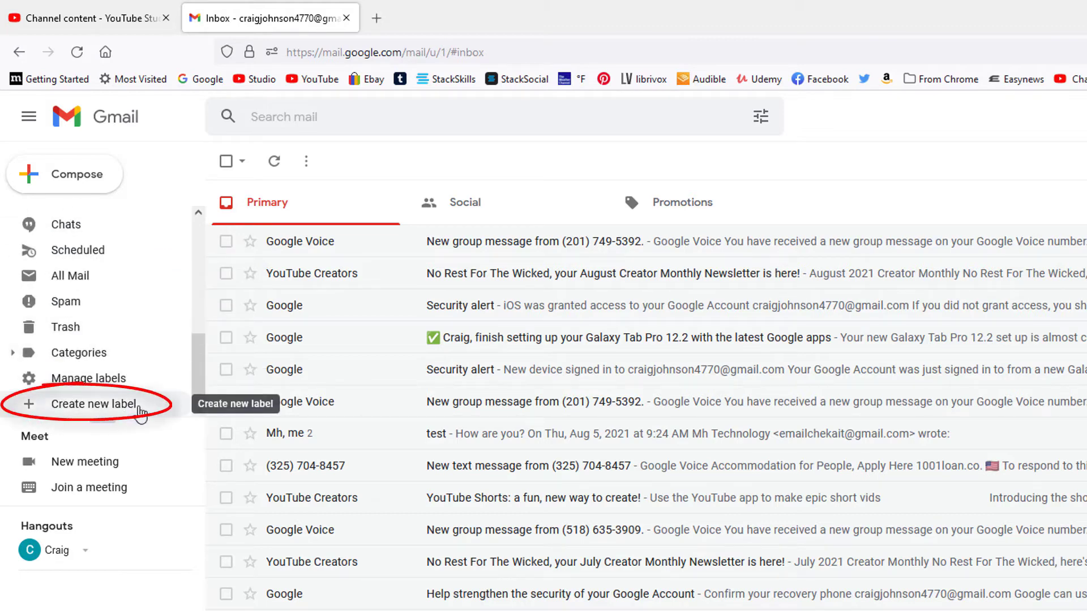
Create the 'Science 160' label with School Emails chosen as its parent.
click(113, 404)
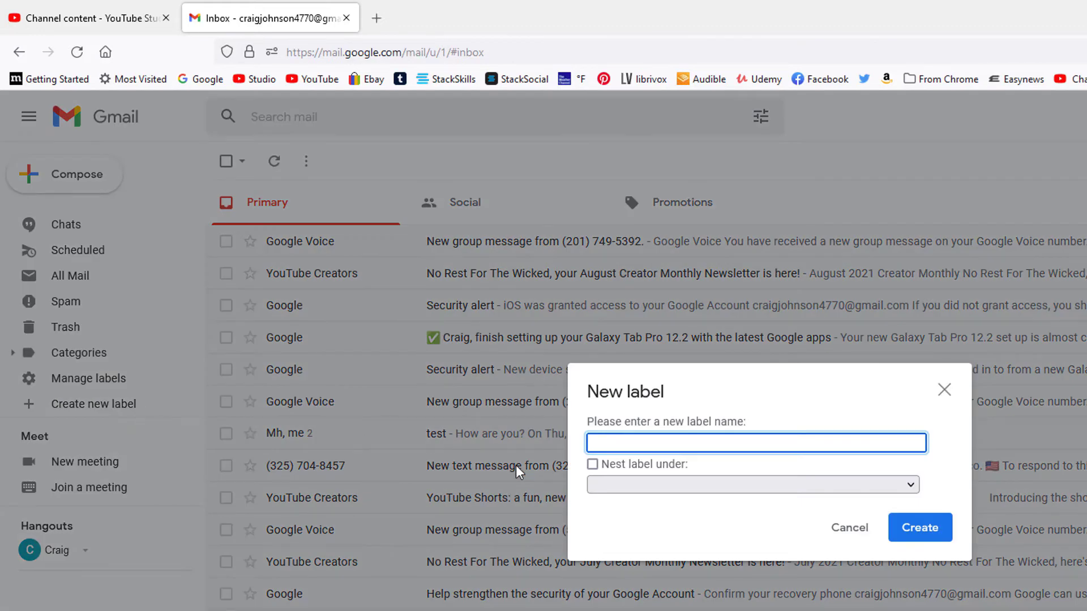
text(S)
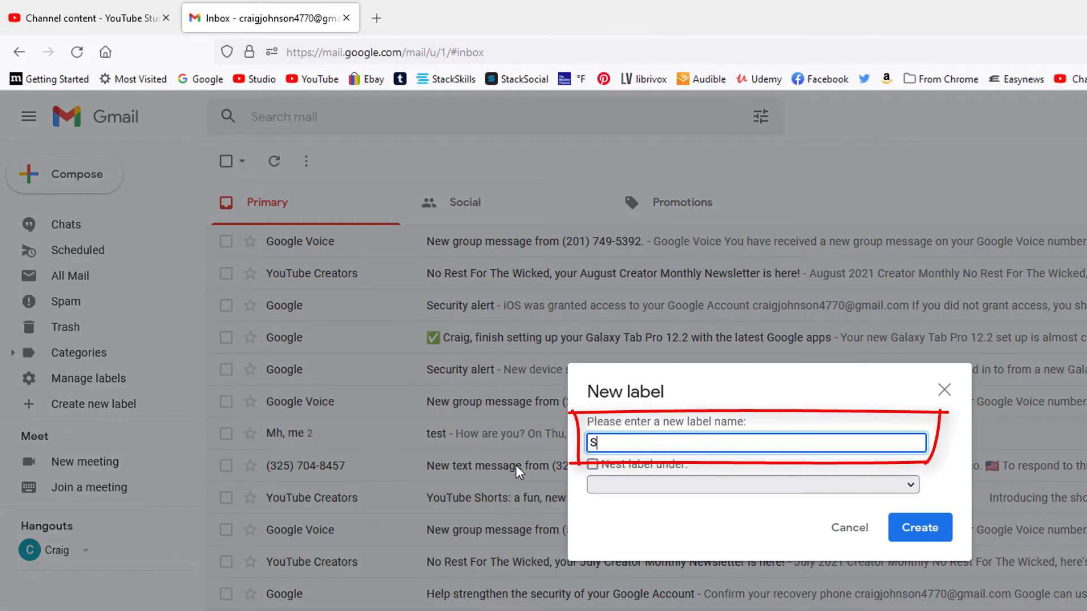
text(cience)
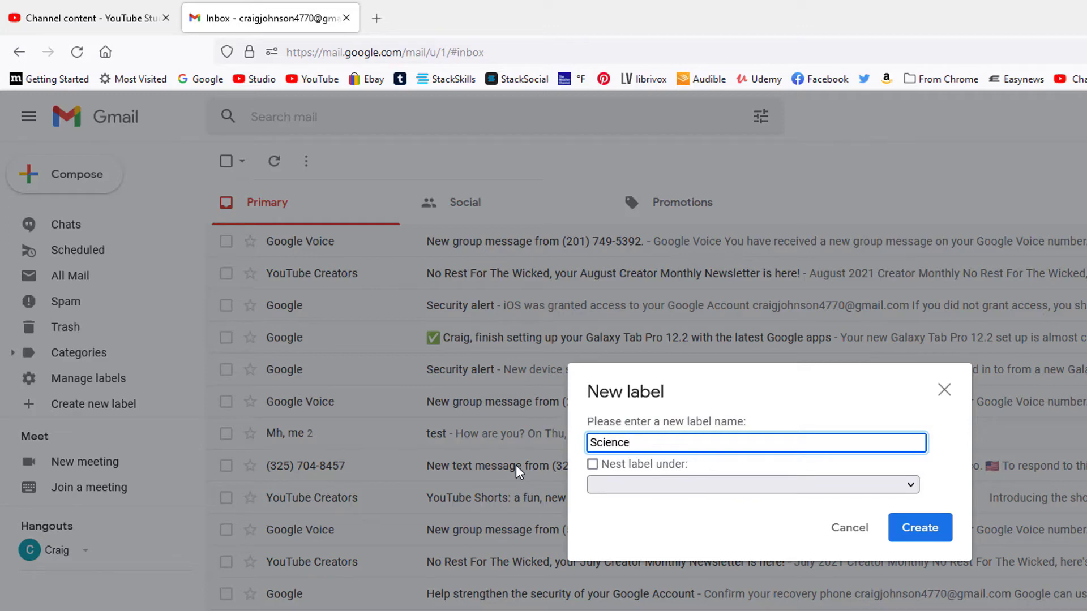
text( 160)
click(592, 465)
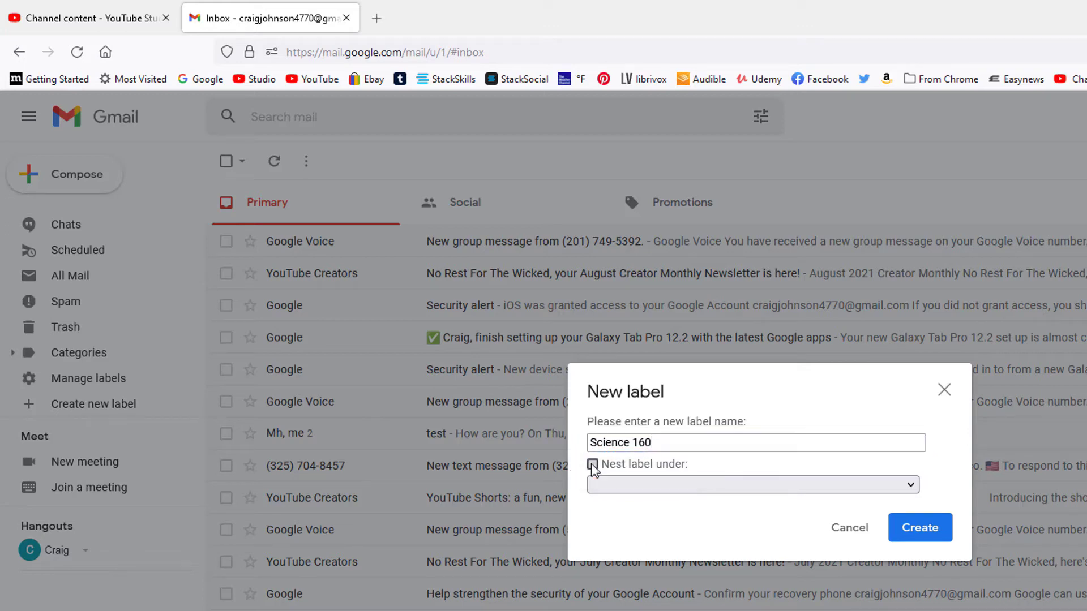
click(749, 488)
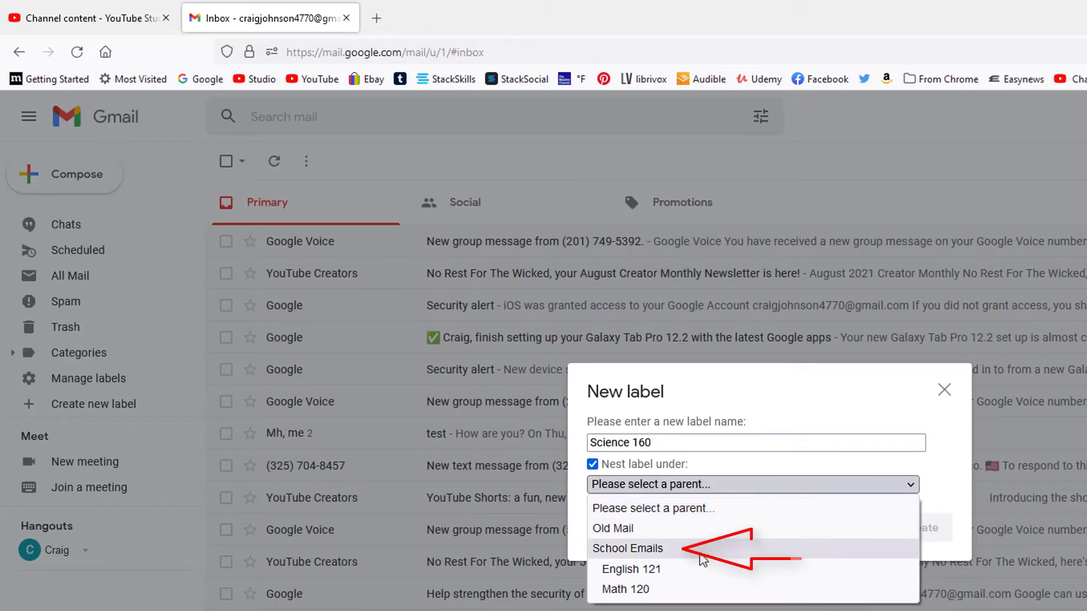
click(671, 549)
click(915, 536)
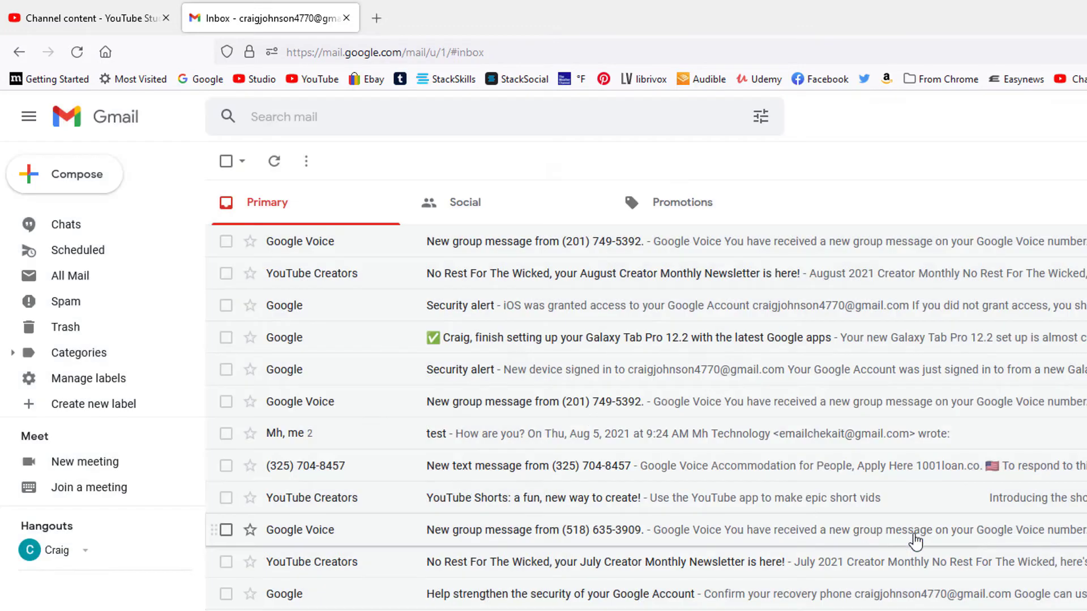
scroll(84, 344, up, 1)
Drag the first Google Voice email onto English 121 and the August YouTube Creators newsletter onto Math 120.
scroll(91, 334, up, 4)
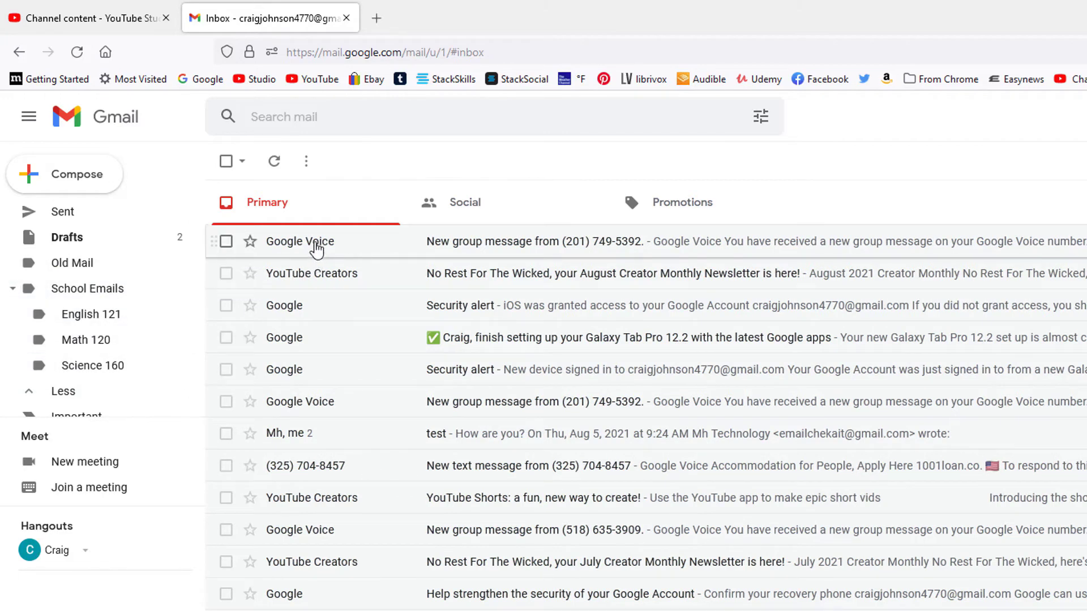
mouse_move(317, 243)
drag(359, 246, 113, 405)
drag(106, 406, 106, 406)
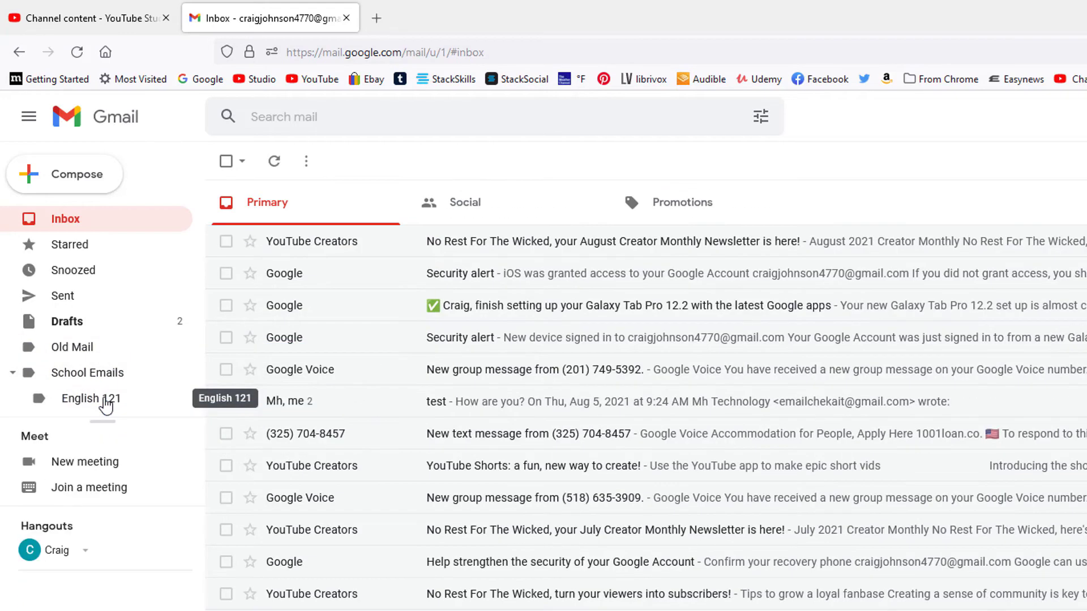
scroll(106, 406, down, 2)
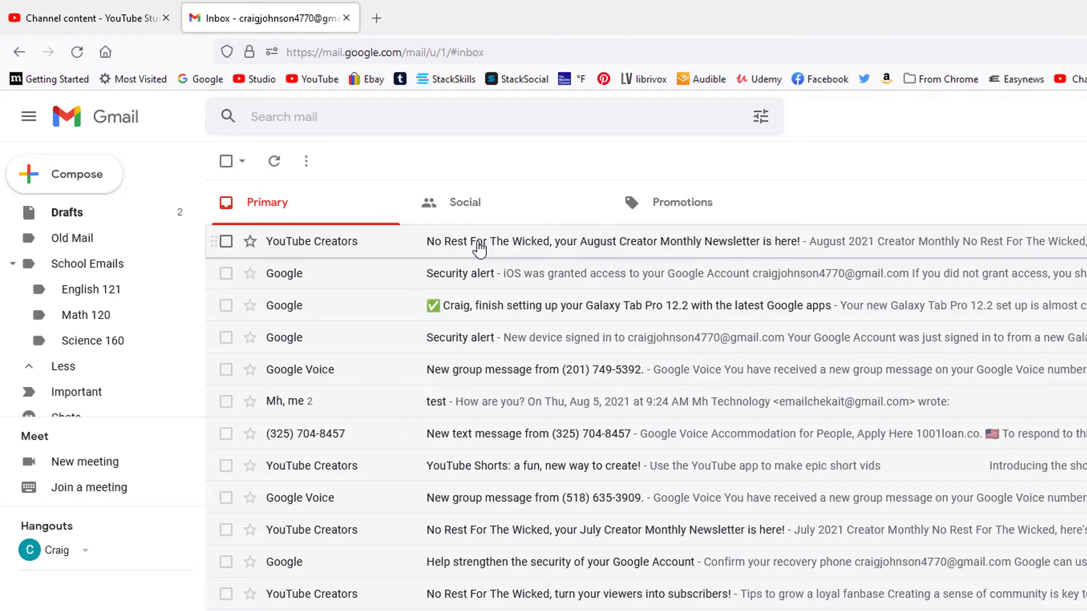
drag(480, 247, 111, 437)
scroll(113, 402, down, 1)
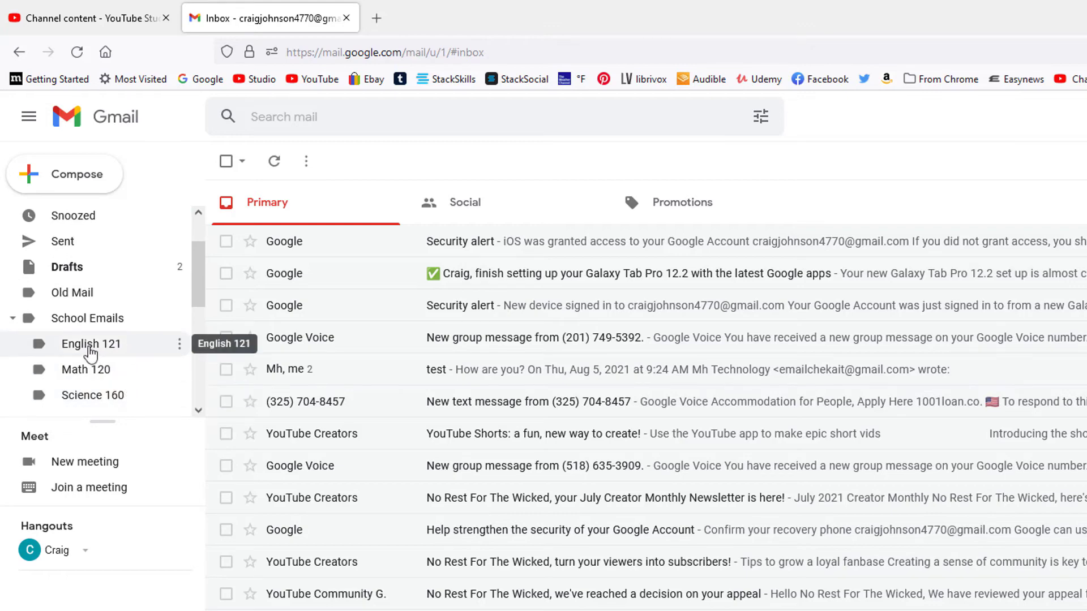
View the English 121 and Math 120 labels, drag the sidebar divider down, then reopen Inbox.
click(91, 346)
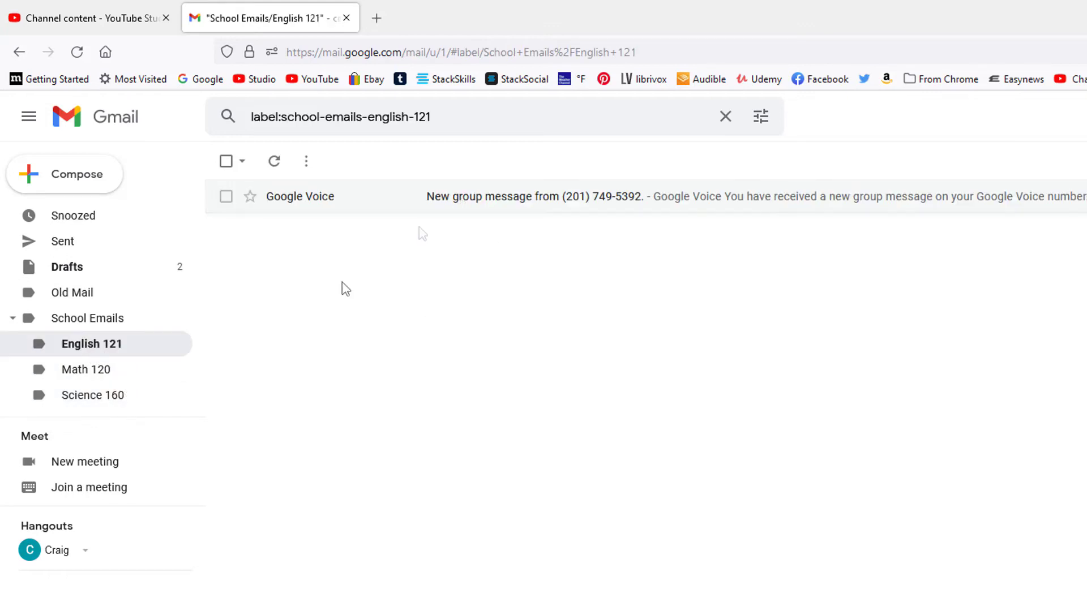
click(89, 372)
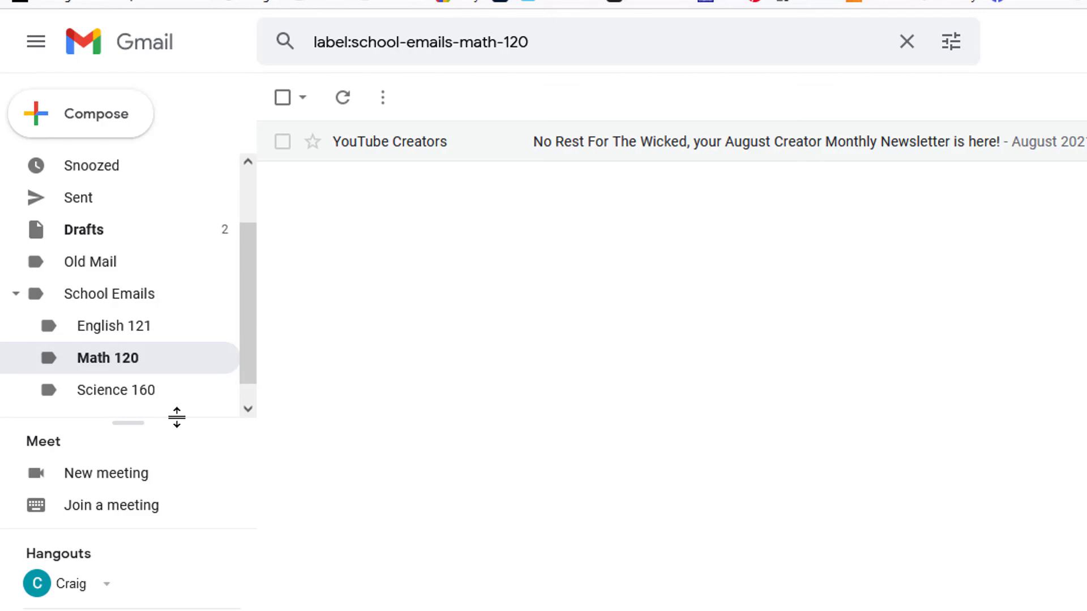
drag(177, 418, 189, 590)
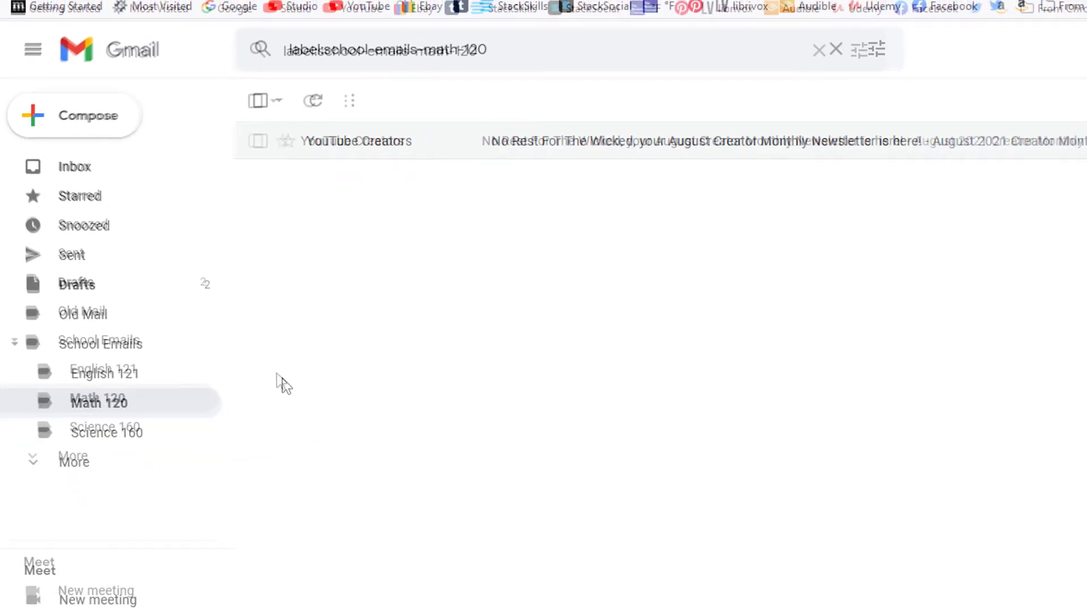
click(51, 166)
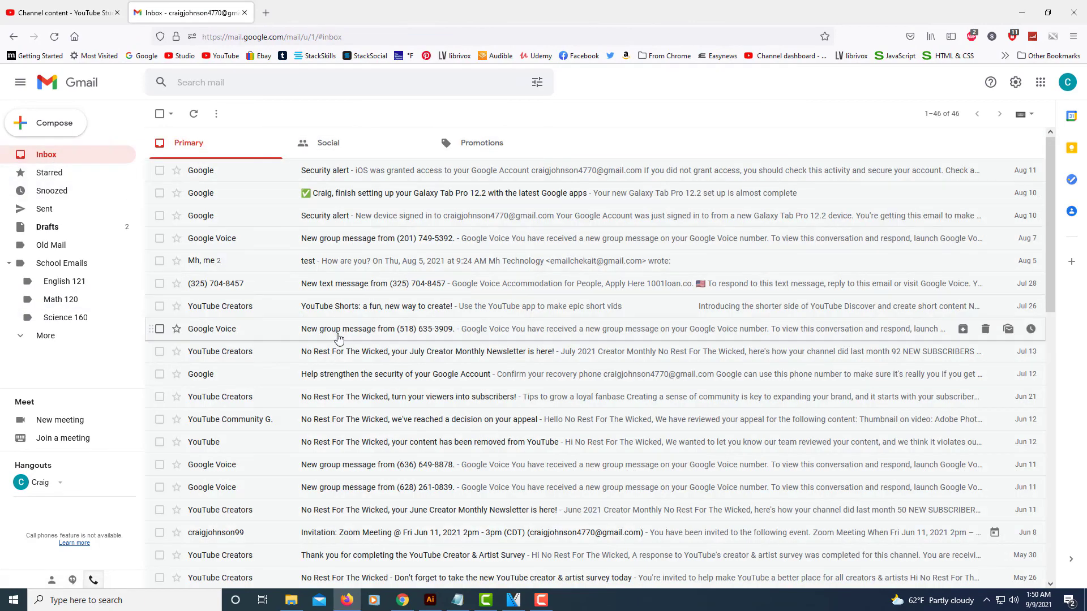